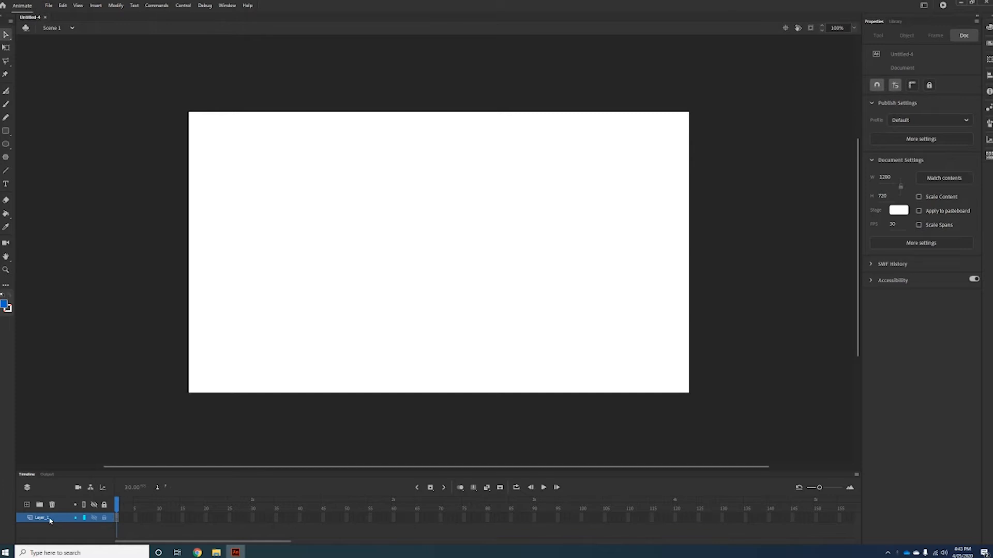
# Rename the default layer to Background.
pyautogui.doubleClick(49, 518)
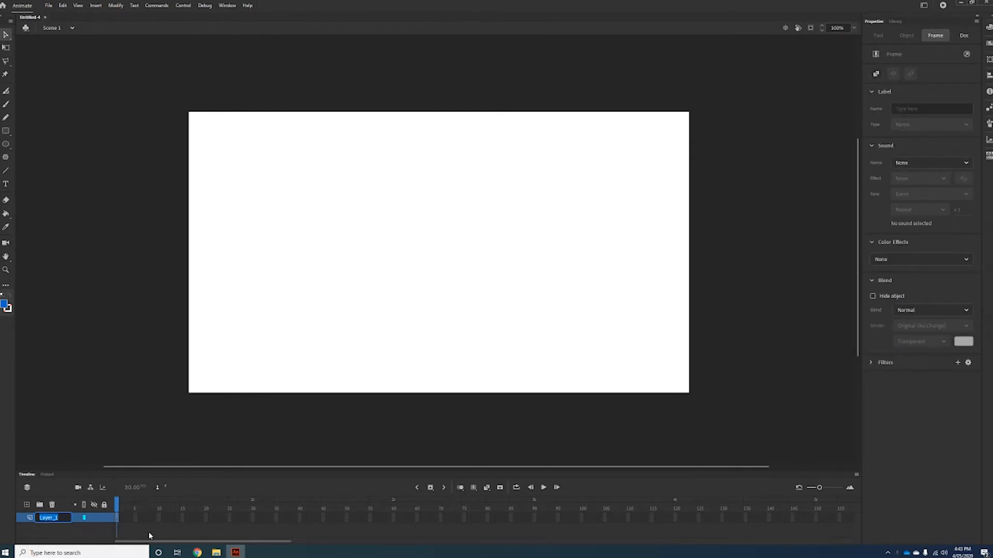
pyautogui.write('Background')
pyautogui.click(749, 222)
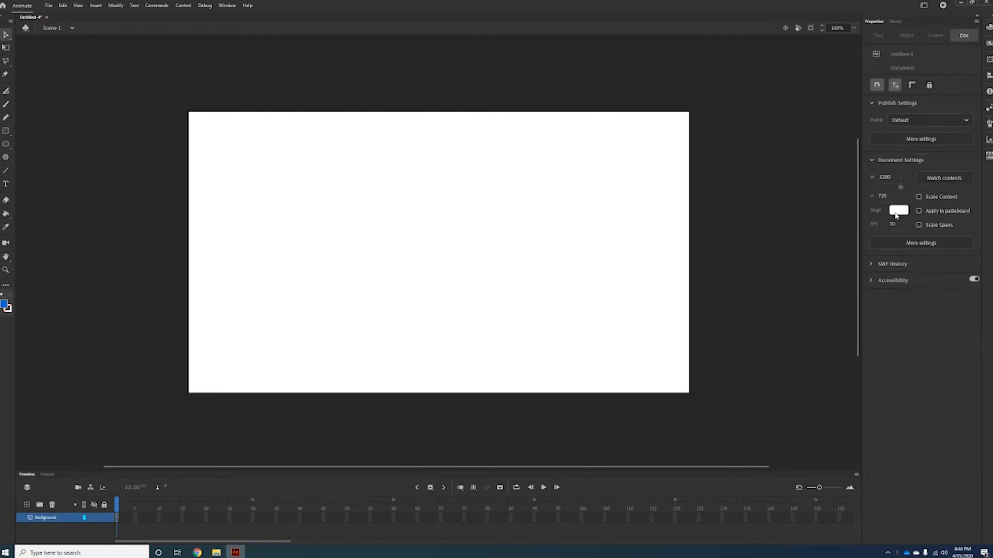
# Set the stage colour to black.
pyautogui.click(898, 211)
pyautogui.click(755, 233)
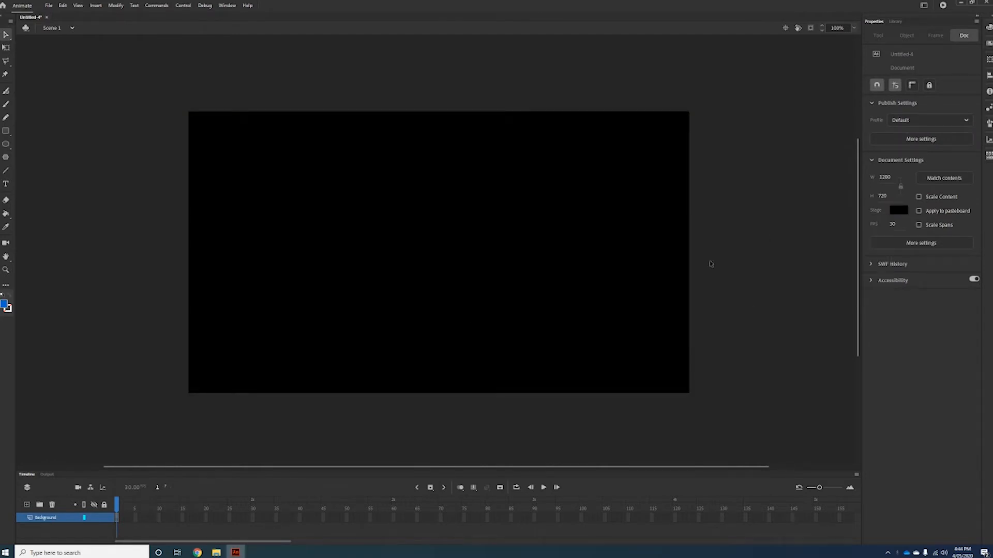
# Add a new layer and name it Text.
pyautogui.click(26, 505)
pyautogui.doubleClick(49, 518)
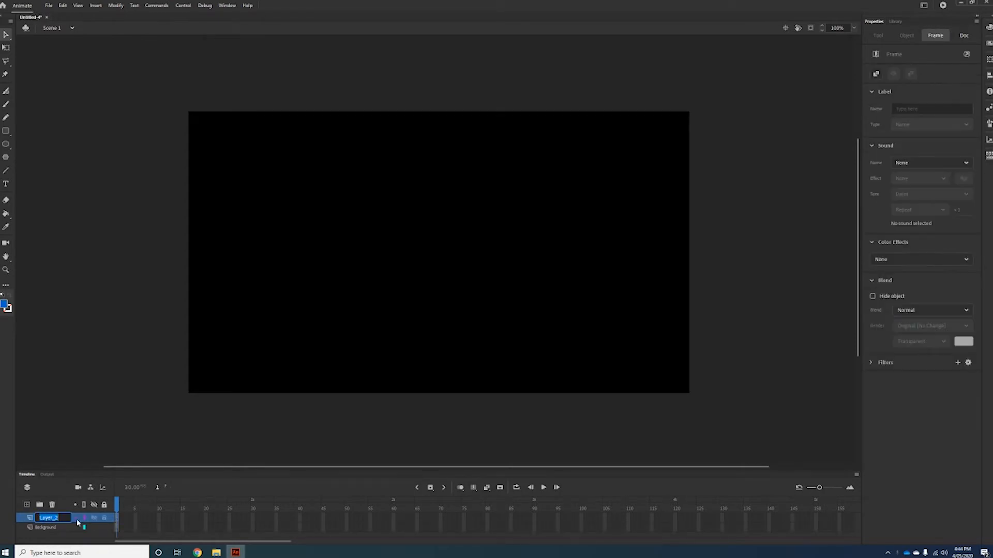
pyautogui.write('Text')
pyautogui.press('Return')
# With the Text tool, draw a text box on the stage and enter the word Text.
pyautogui.click(223, 303)
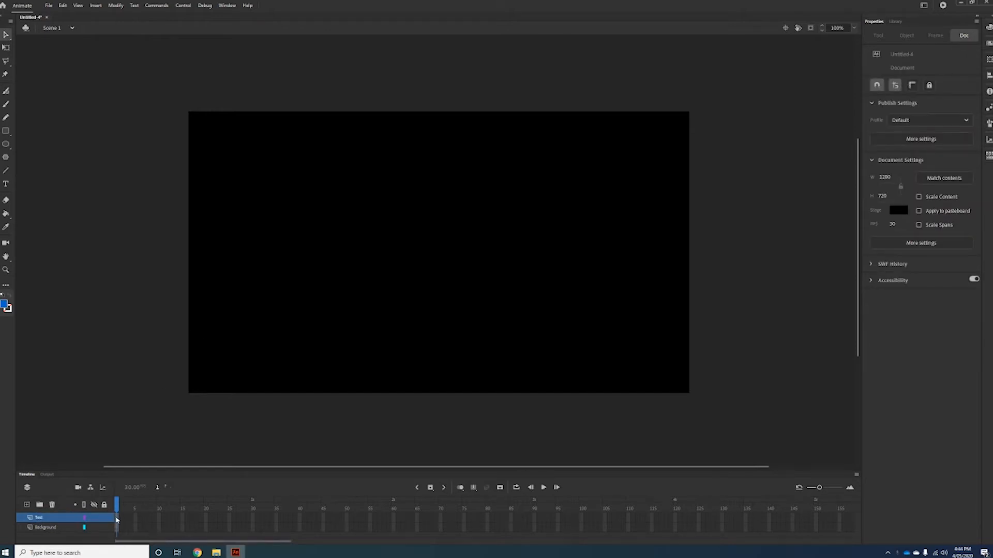
pyautogui.click(6, 184)
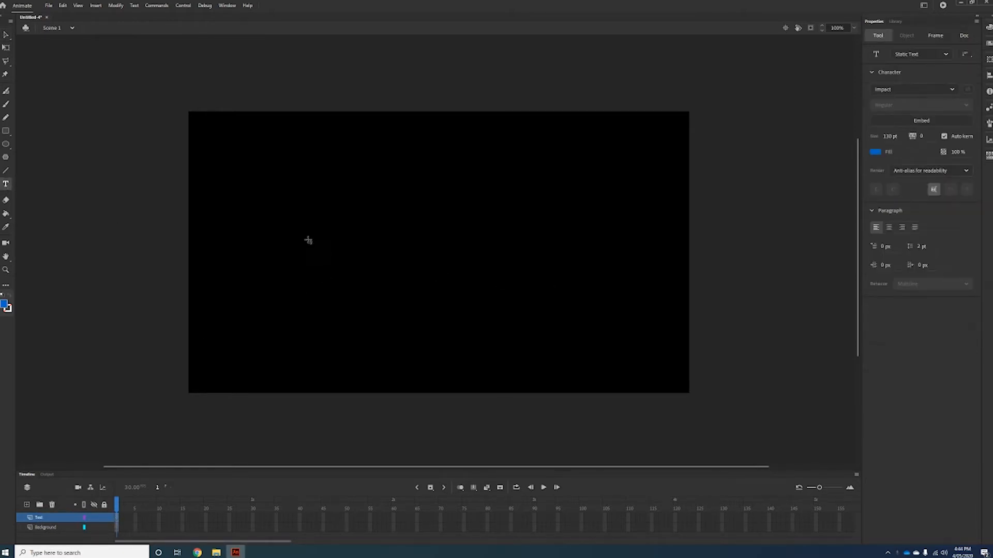
pyautogui.moveTo(328, 216); pyautogui.dragTo(552, 255)
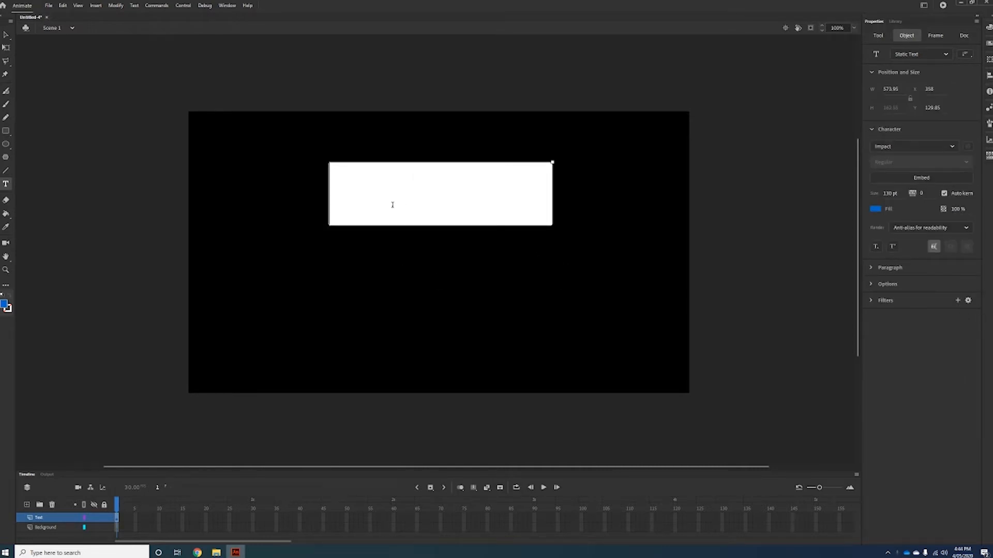
pyautogui.write('Text')
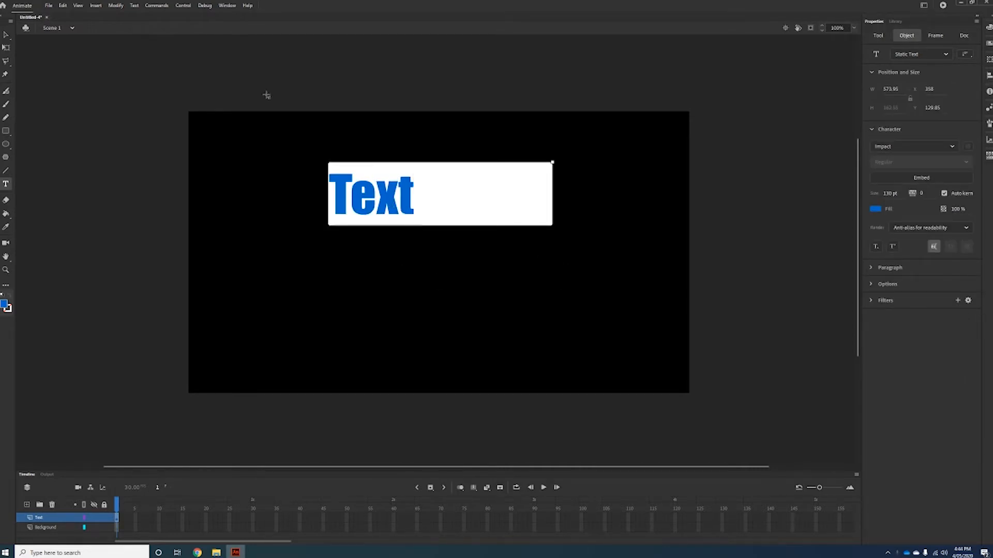
# Move the text box toward the stage centre and break the word apart into separate letters.
pyautogui.click(5, 35)
pyautogui.moveTo(402, 213); pyautogui.dragTo(431, 247)
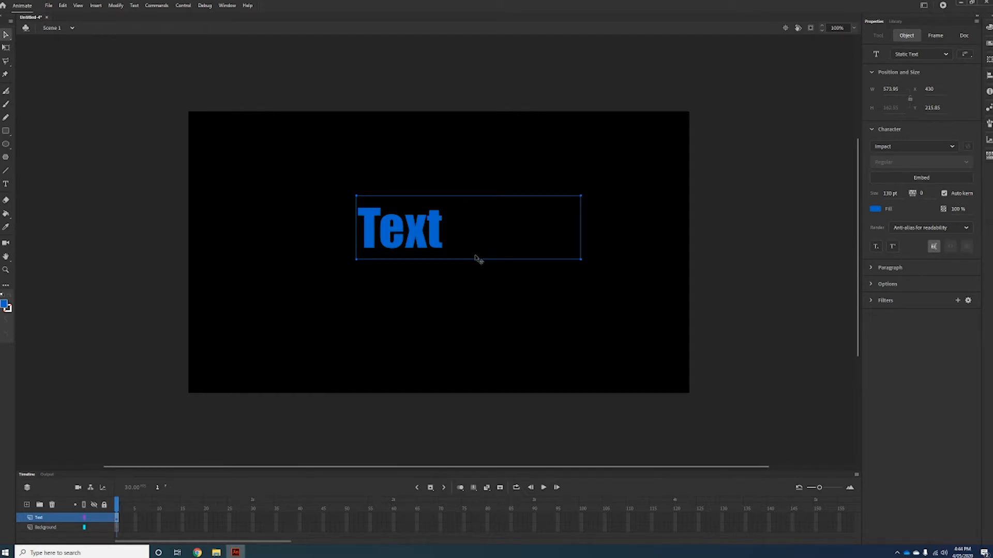
pyautogui.hotkey('ctrl', 'b')
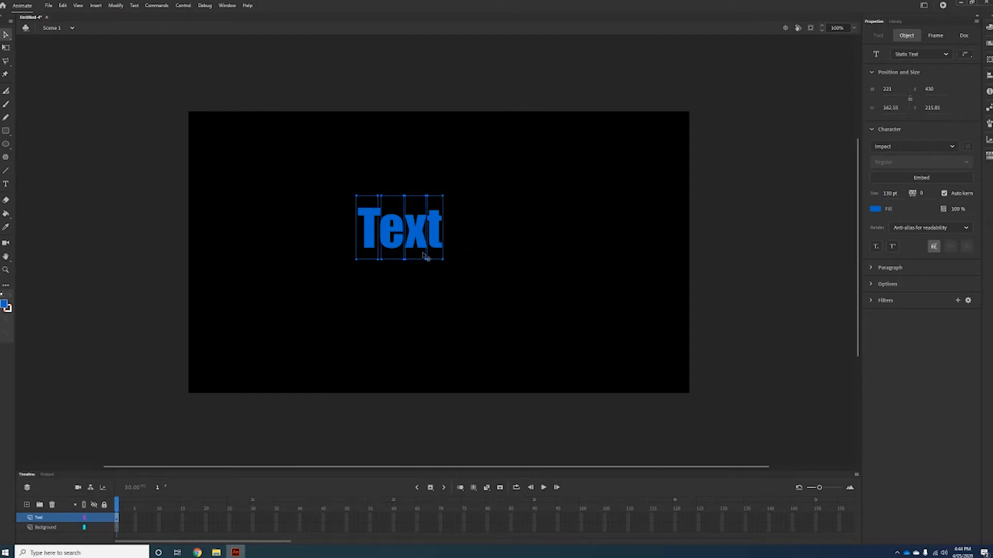
# Select the first six frames of the Text layer and convert them to keyframes.
pyautogui.click(348, 343)
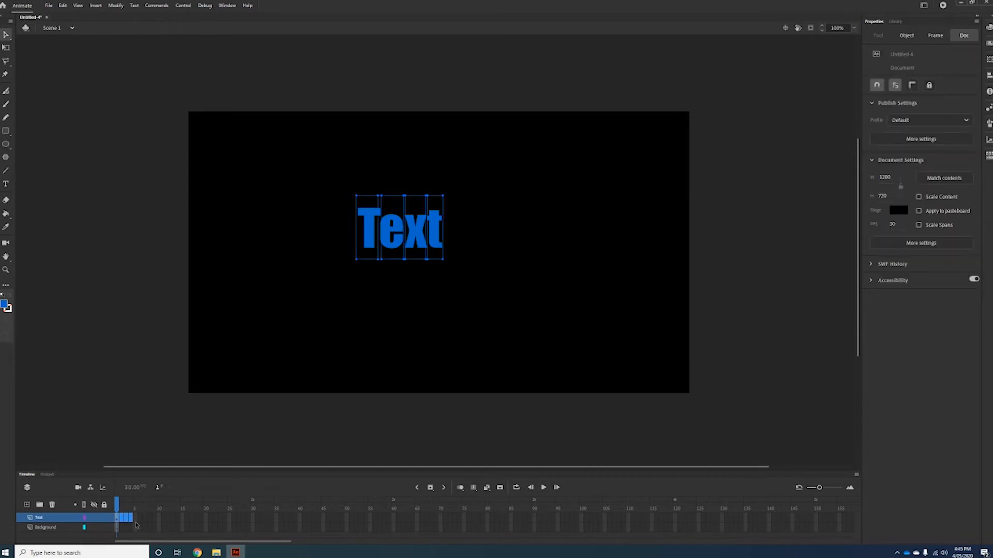
pyautogui.click(136, 519)
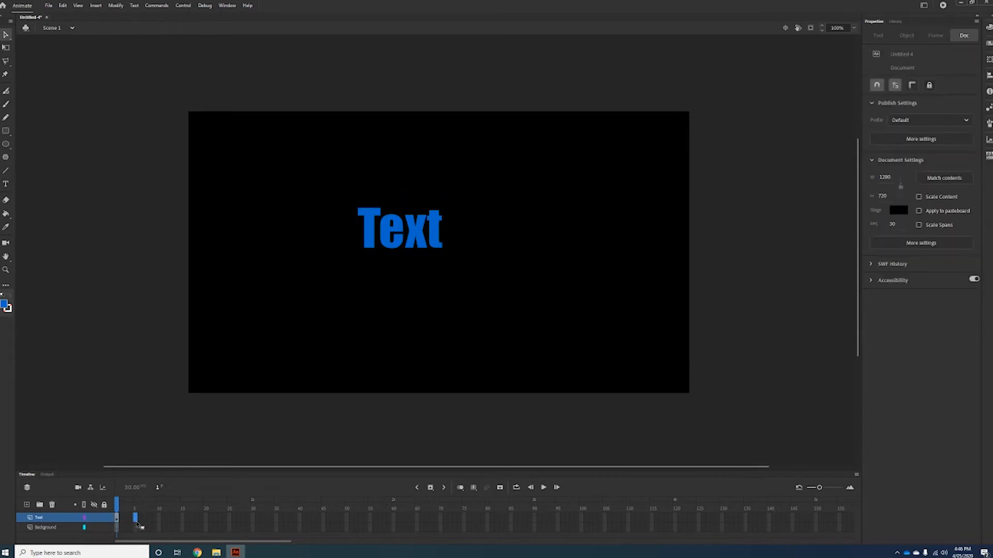
pyautogui.click(144, 519)
pyautogui.click(141, 519)
pyautogui.moveTo(117, 519); pyautogui.dragTo(144, 521)
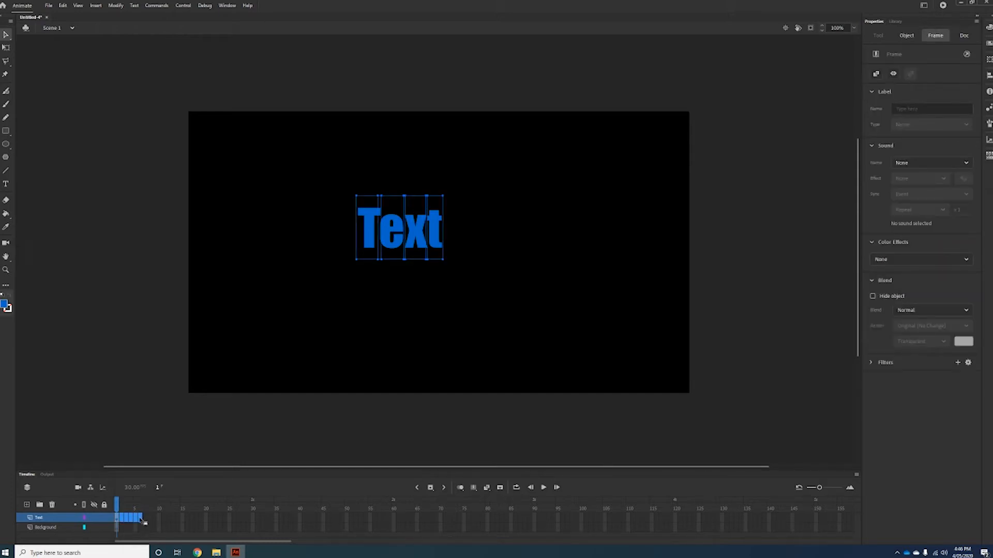
pyautogui.rightClick(145, 522)
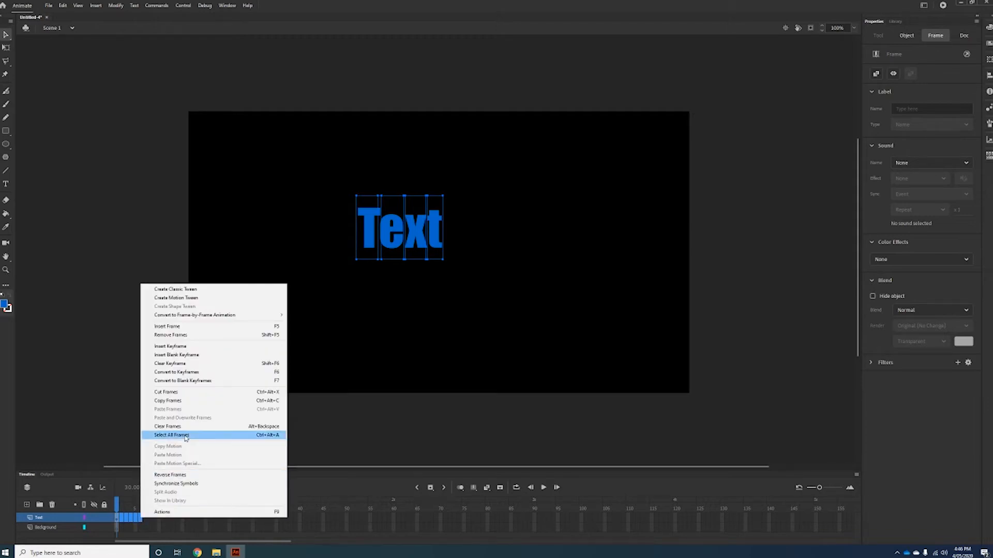
pyautogui.click(194, 373)
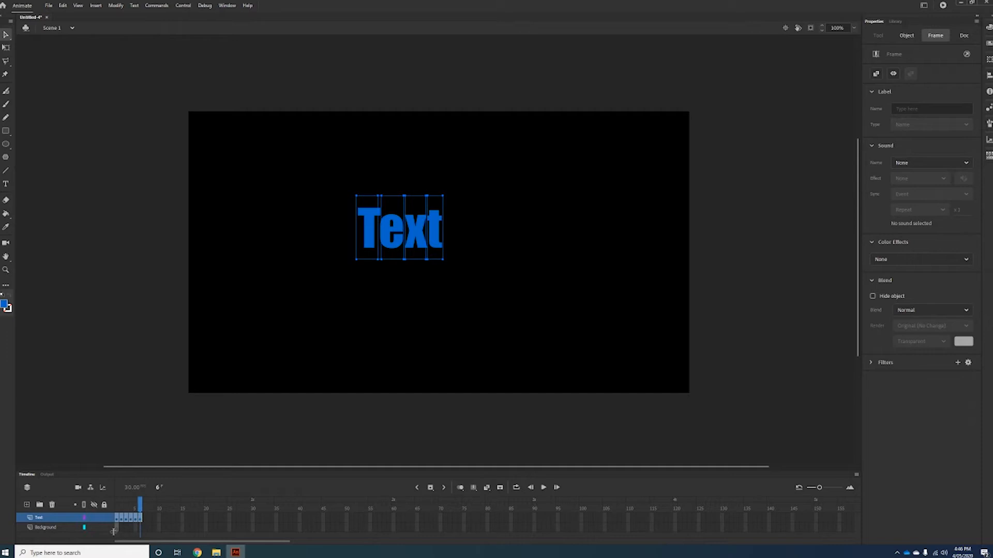
# Extend the Background layer with frames up to frame 90.
pyautogui.click(61, 529)
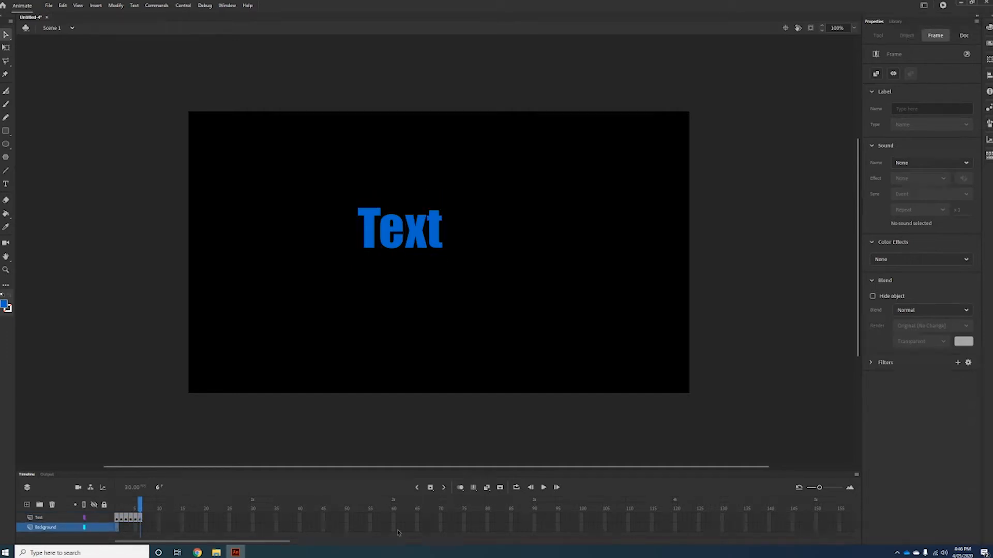
pyautogui.click(534, 529)
pyautogui.rightClick(534, 529)
pyautogui.click(566, 337)
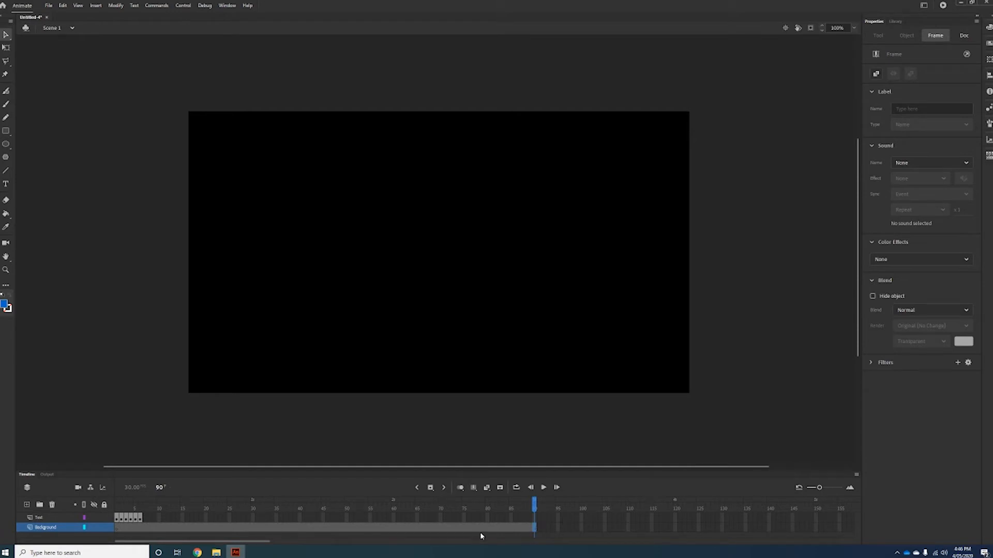
# In the Text layer's second keyframe, delete every letter except the T.
pyautogui.click(38, 519)
pyautogui.click(117, 519)
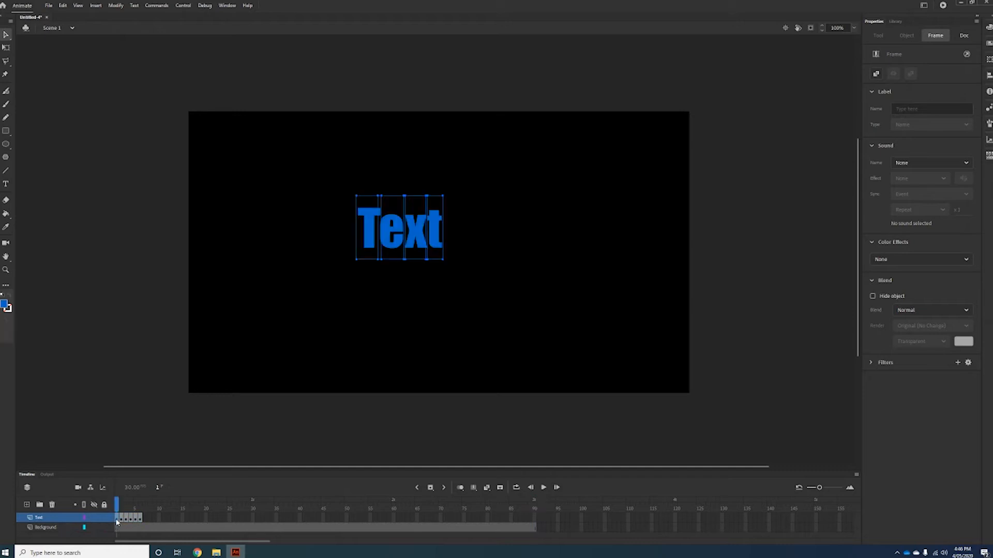
pyautogui.click(122, 521)
pyautogui.click(126, 521)
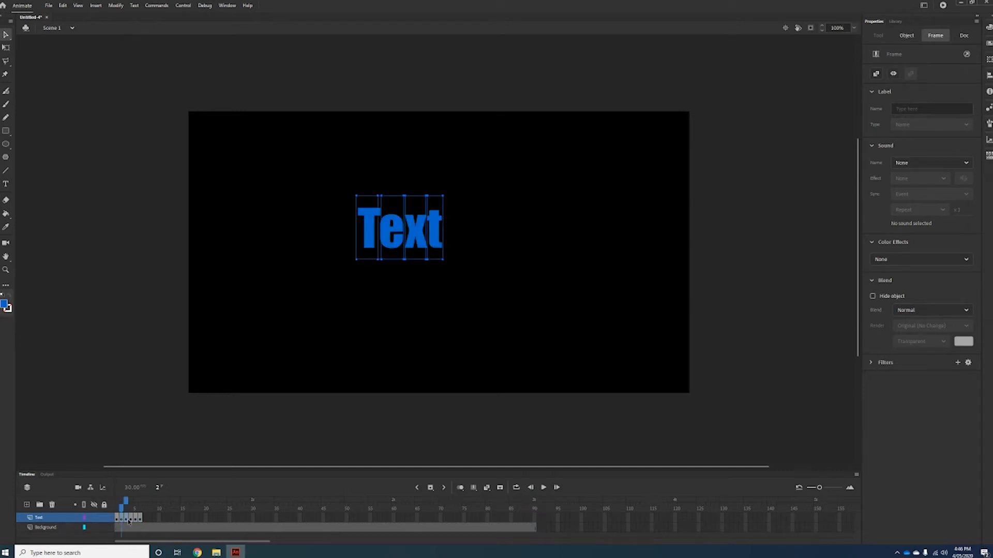
pyautogui.click(117, 520)
pyautogui.click(117, 519)
pyautogui.press('.')
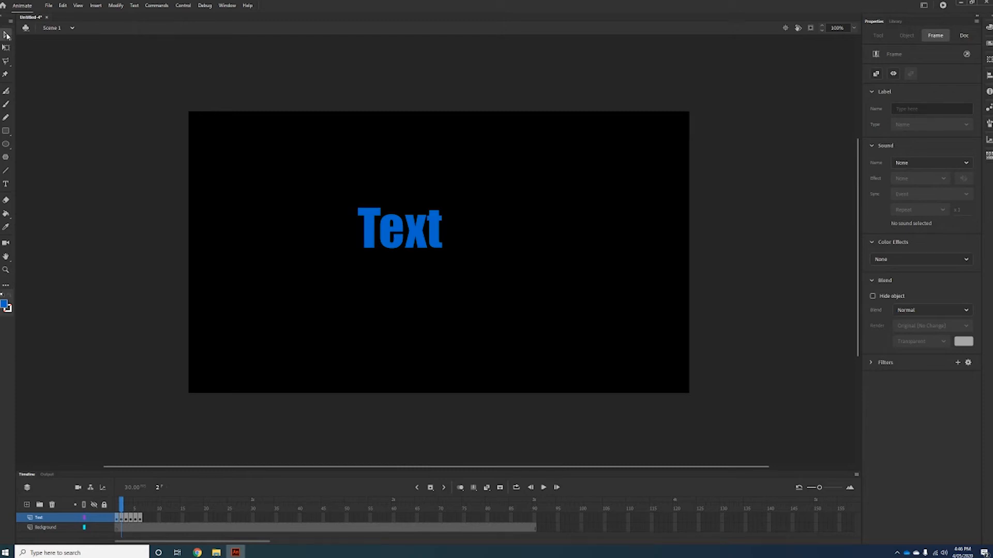
pyautogui.moveTo(381, 199); pyautogui.dragTo(498, 279)
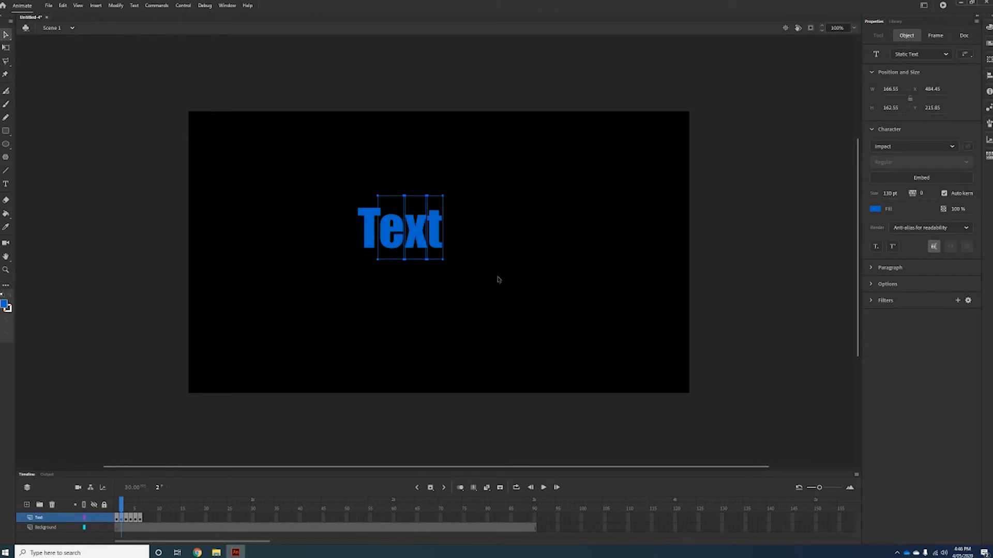
pyautogui.press('Delete')
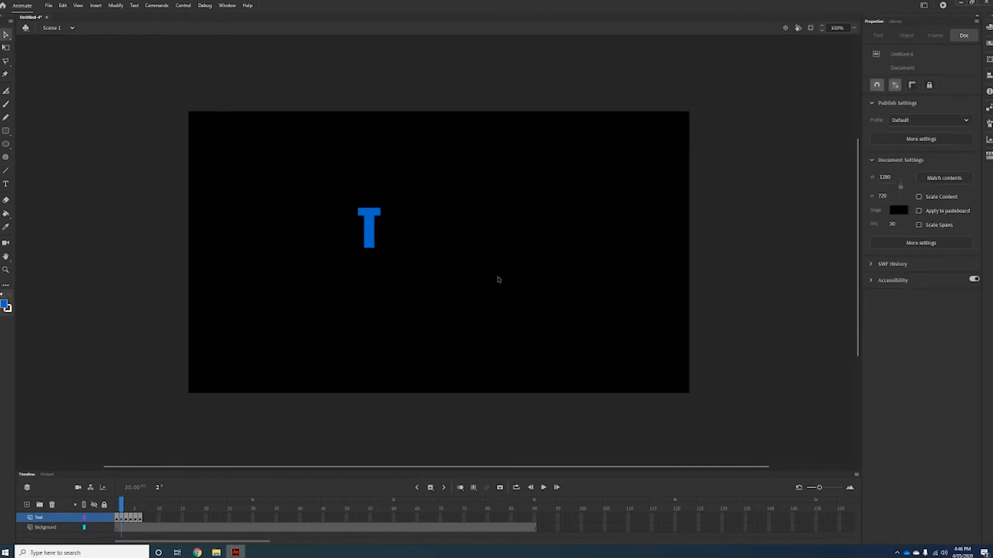
# In the third keyframe, delete the x and final t so only the first two letters remain.
pyautogui.click(118, 519)
pyautogui.click(121, 519)
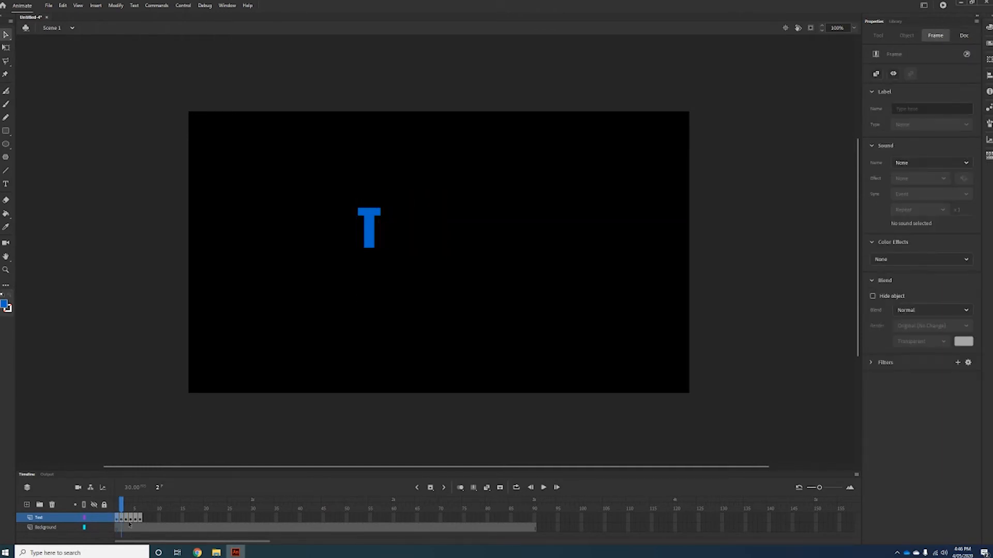
pyautogui.click(127, 520)
pyautogui.moveTo(403, 199); pyautogui.dragTo(498, 268)
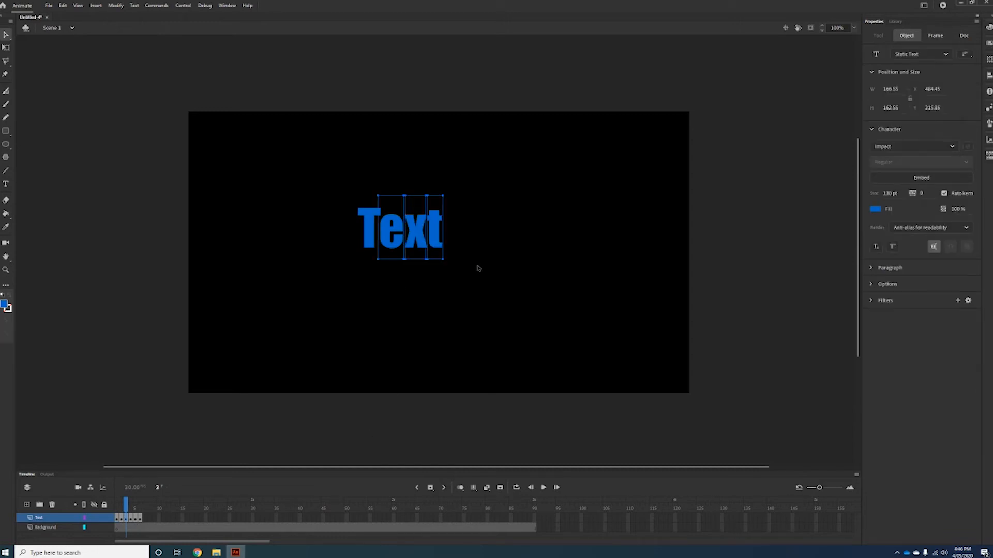
pyautogui.click(473, 268)
pyautogui.moveTo(413, 193); pyautogui.dragTo(457, 269)
pyautogui.press('Delete')
# In the fourth keyframe, delete the final t.
pyautogui.press('.')
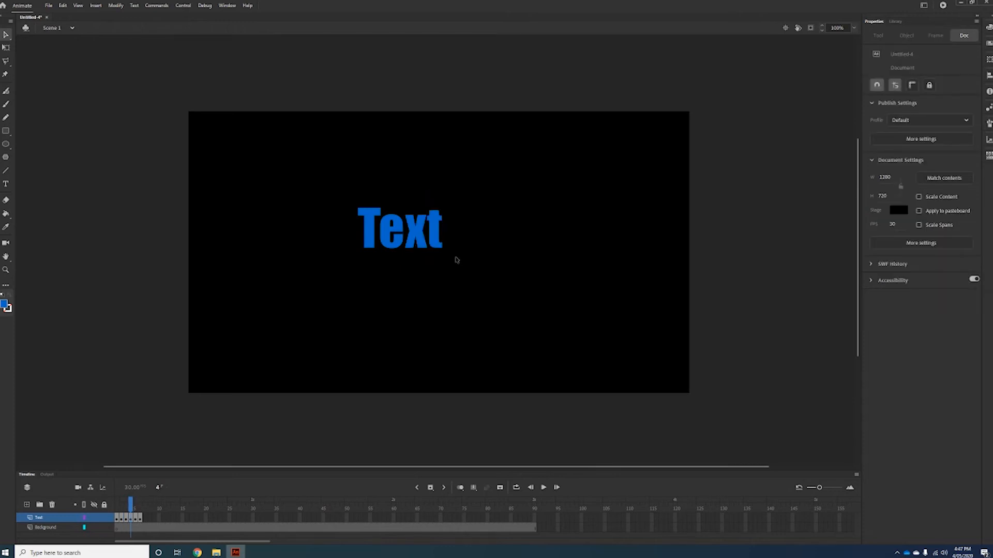
pyautogui.moveTo(427, 200); pyautogui.dragTo(456, 253)
pyautogui.press('Delete')
# Rewind the playhead to frame 1 and play the animation.
pyautogui.press('.')
pyautogui.moveTo(137, 503); pyautogui.dragTo(117, 506)
pyautogui.click(544, 488)
pyautogui.click(544, 488)
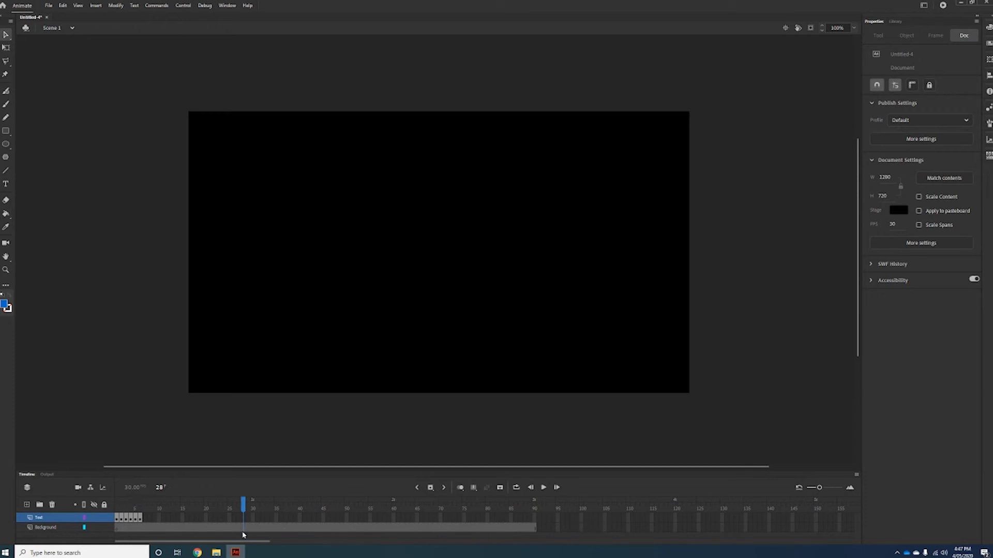
# Insert three keyframes after the Text layer's first frame.
pyautogui.click(118, 521)
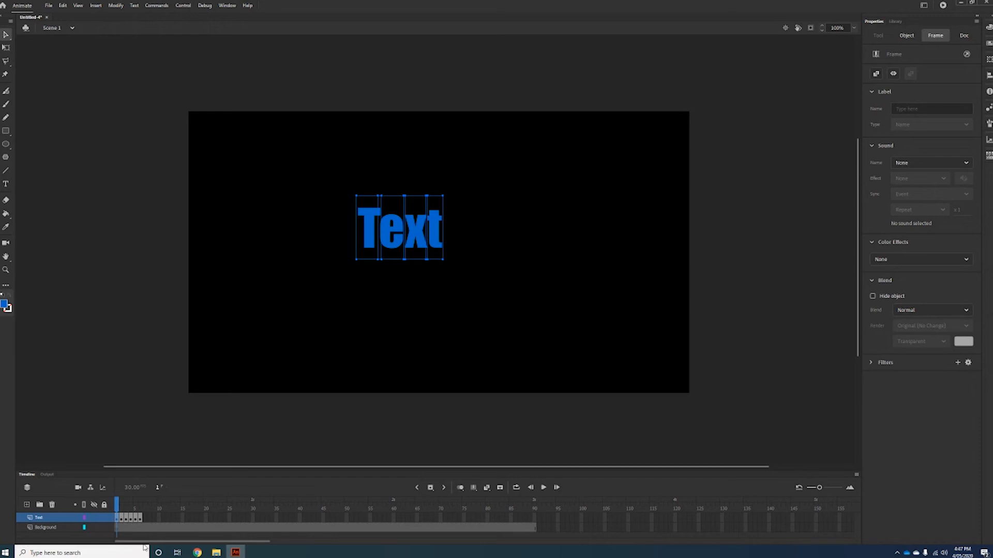
pyautogui.press('F6')
pyautogui.press('F6')
pyautogui.press('F6')
# Lengthen the keyframe showing only T by adding four frames.
pyautogui.click(135, 519)
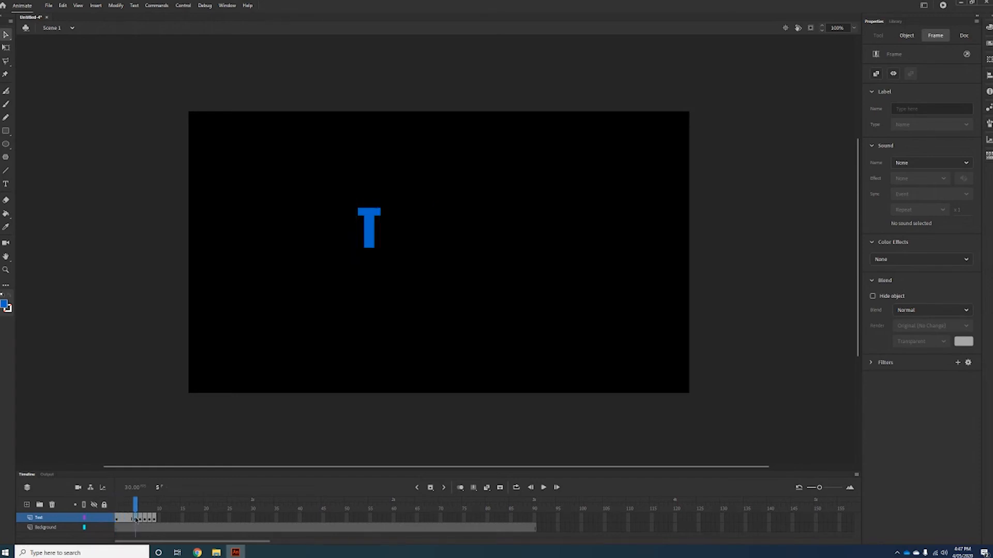
pyautogui.press('F5')
pyautogui.press('F5')
pyautogui.press('F5')
pyautogui.press('F5')
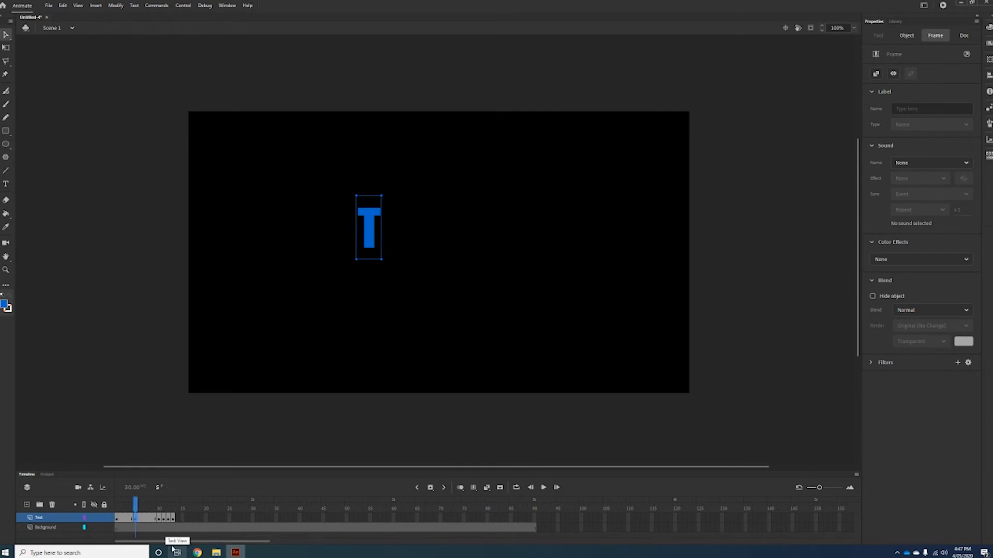
# Add frames to lengthen the keyframes showing Te and Tex.
pyautogui.click(159, 519)
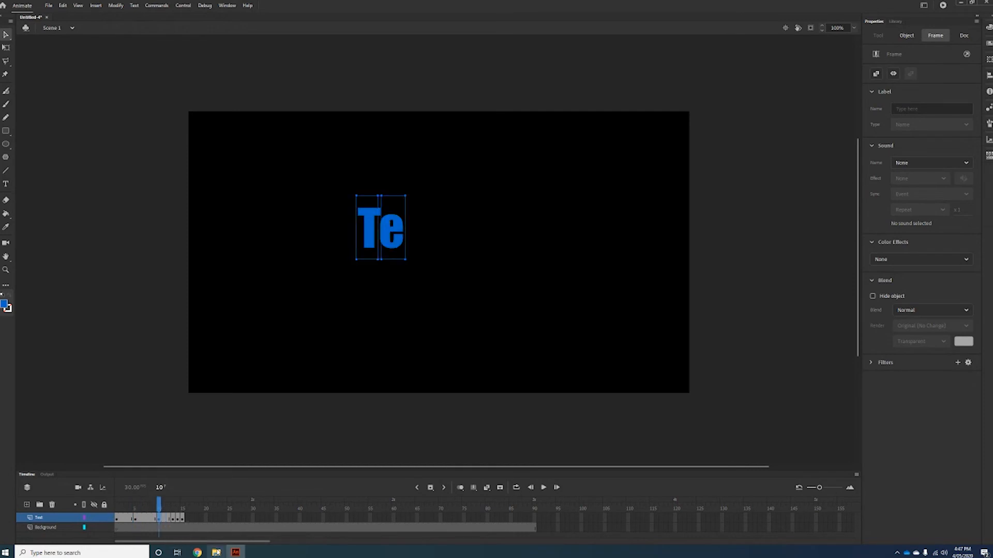
pyautogui.moveTo(217, 552)
pyautogui.click(182, 519)
pyautogui.press('F5')
pyautogui.press('F5')
pyautogui.press('F5')
# Extend the final full-word keyframe with six added frames to about frame 30.
pyautogui.press('F5')
pyautogui.press('F5')
pyautogui.press('F5')
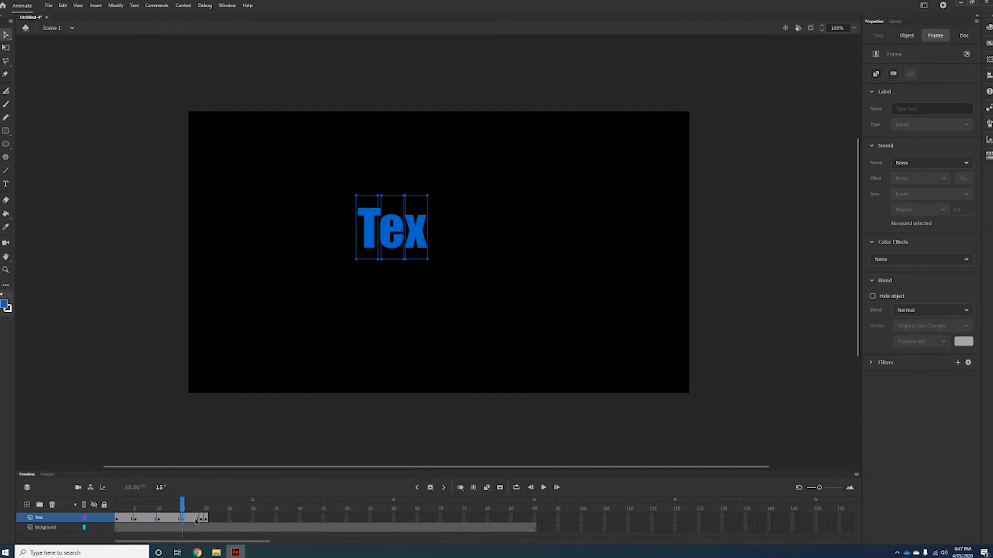
pyautogui.click(206, 519)
pyautogui.press('F5')
pyautogui.press('F5')
pyautogui.press('F5')
pyautogui.press('F5')
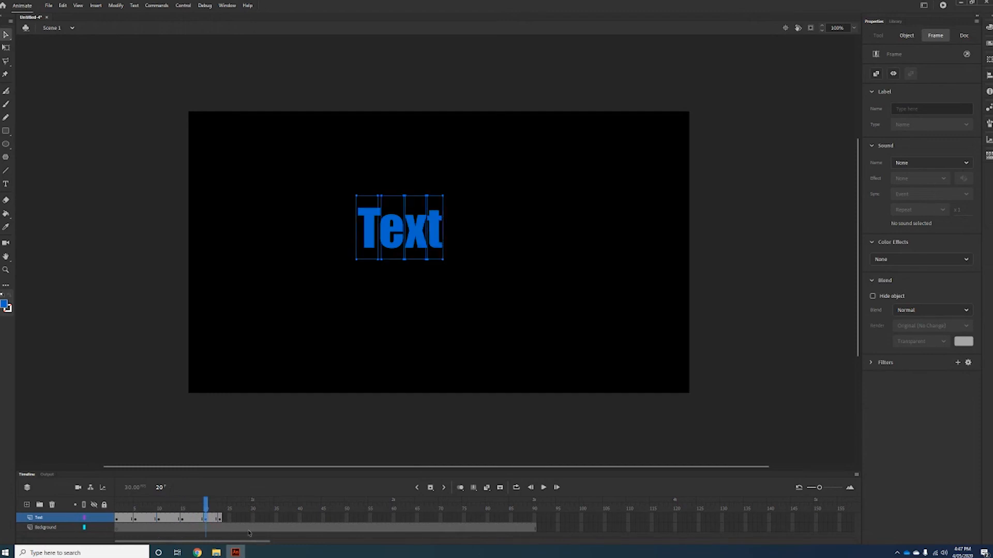
pyautogui.click(229, 517)
pyautogui.press('F5')
pyautogui.press('F5')
pyautogui.press('F5')
pyautogui.press('F5')
pyautogui.press('F5')
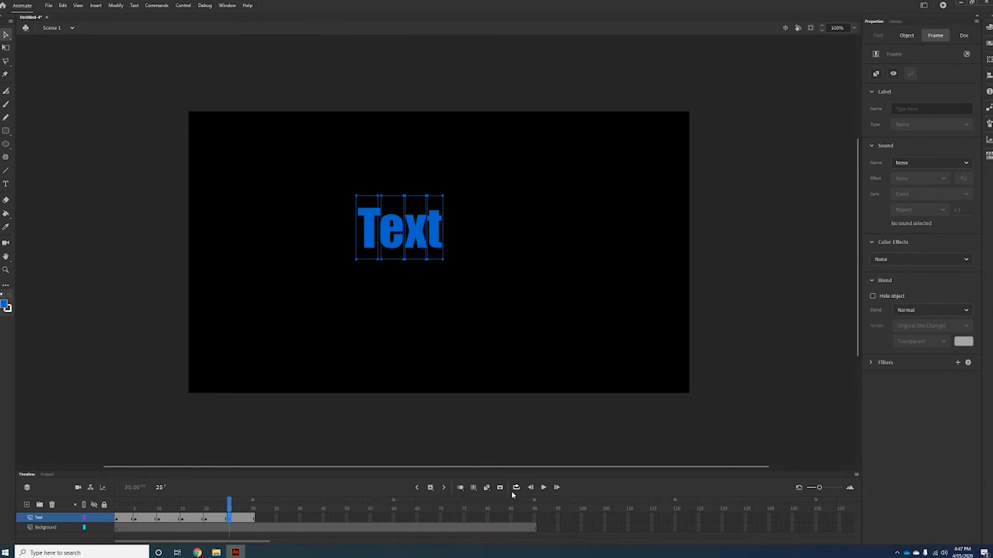
# Play the animation from frame 1 and return the playhead to the start.
pyautogui.click(225, 504)
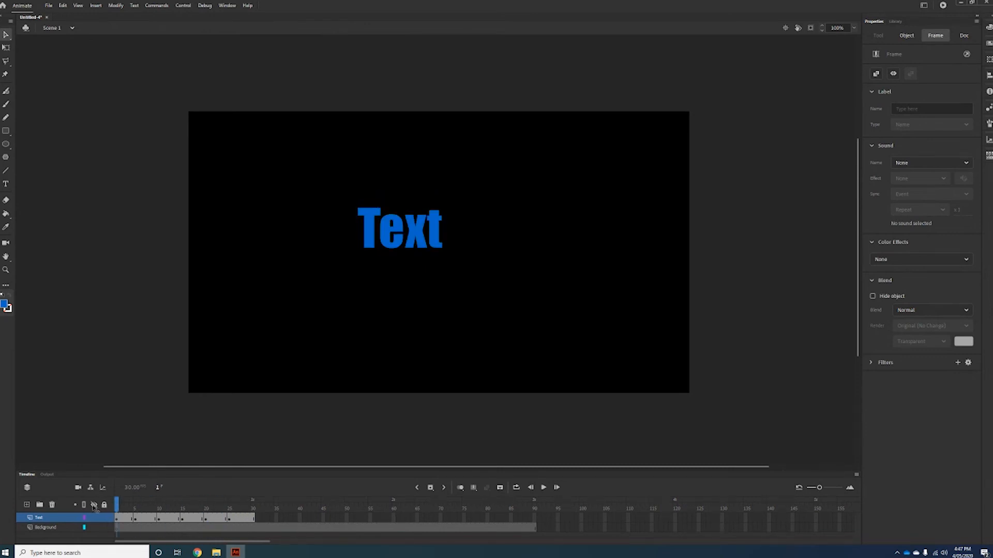
pyautogui.click(544, 487)
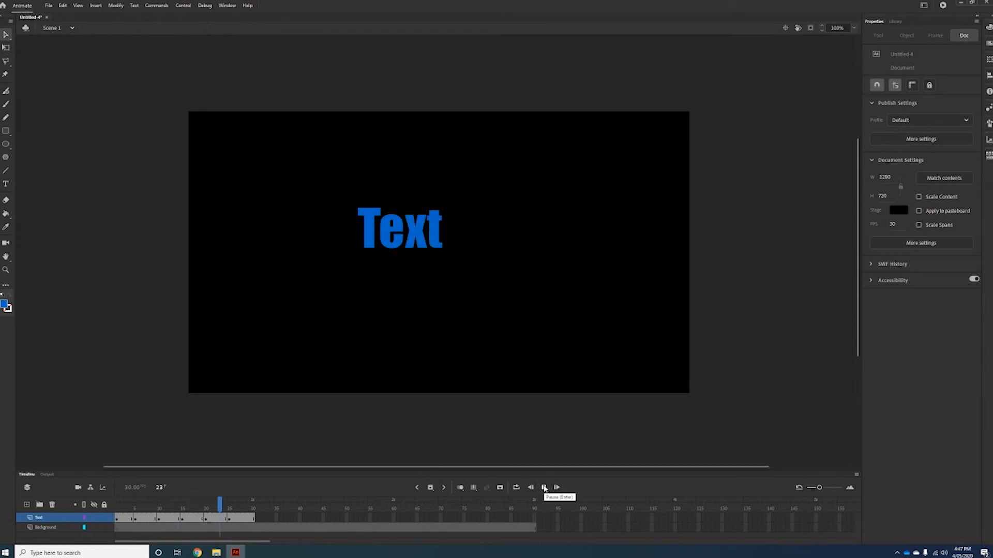
pyautogui.click(544, 487)
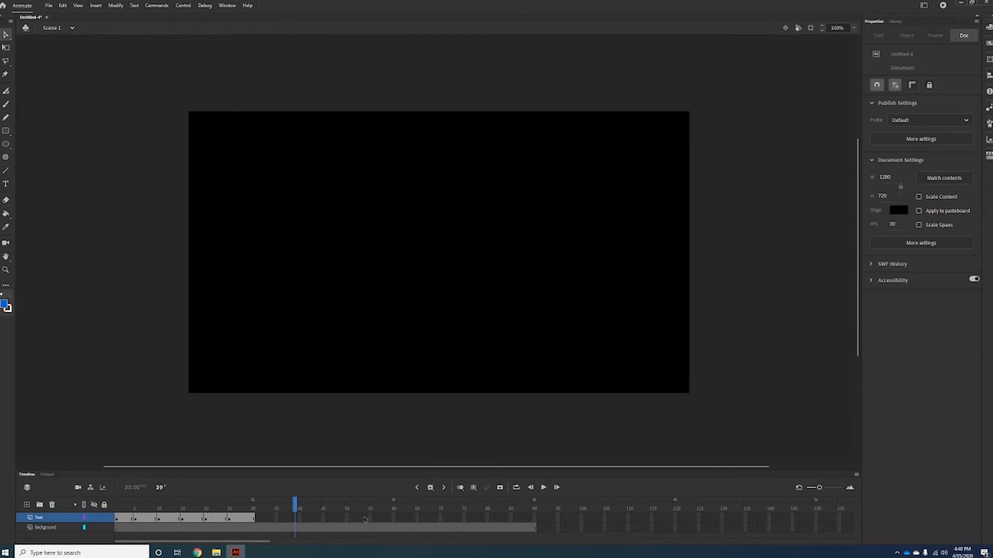
pyautogui.moveTo(298, 503); pyautogui.dragTo(117, 502)
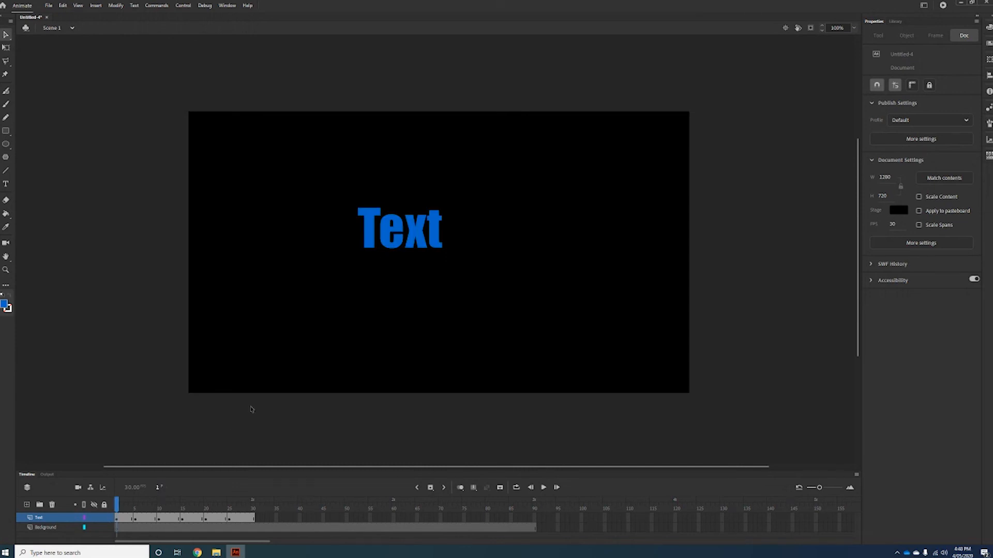
# Select the letter T on the stage and open the font list.
pyautogui.click(369, 217)
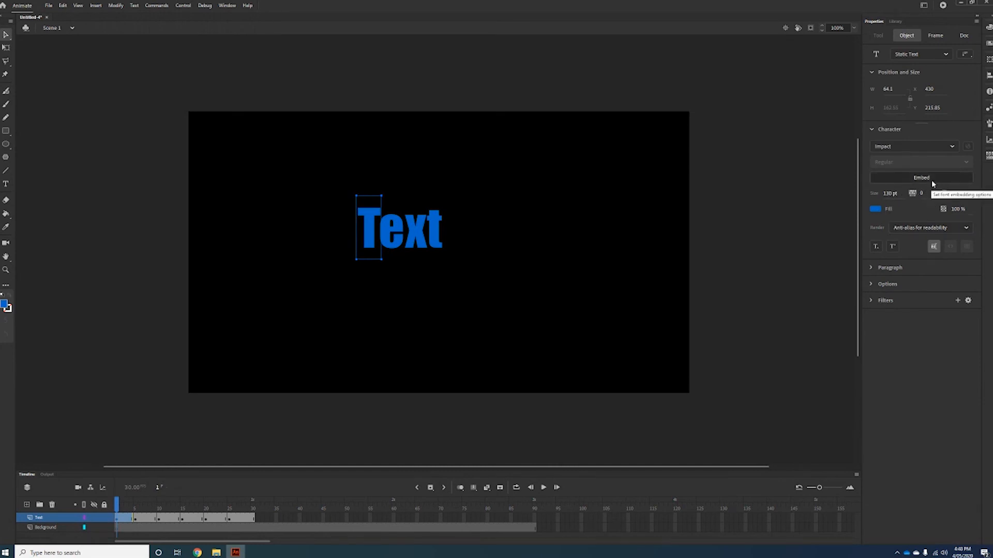
pyautogui.click(914, 147)
pyautogui.click(952, 147)
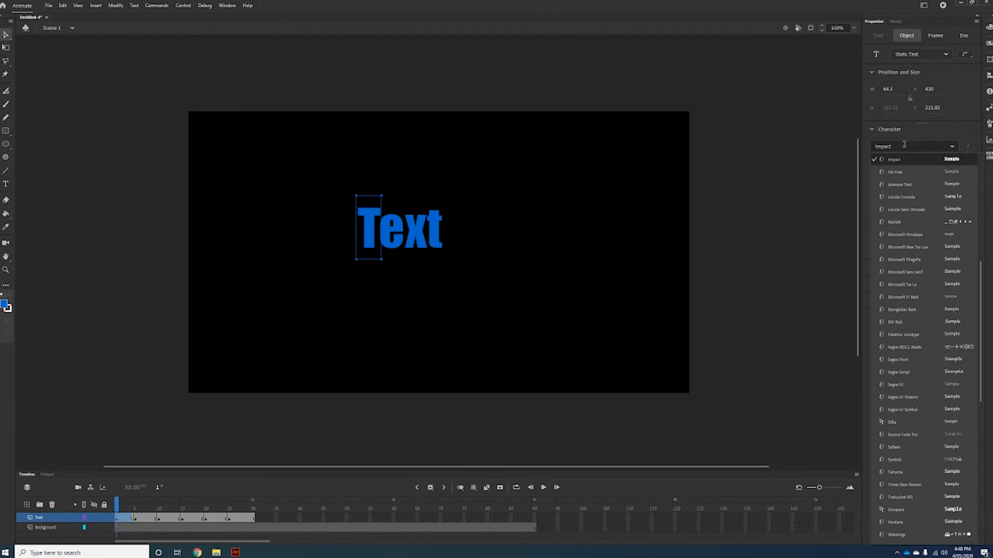
pyautogui.click(923, 132)
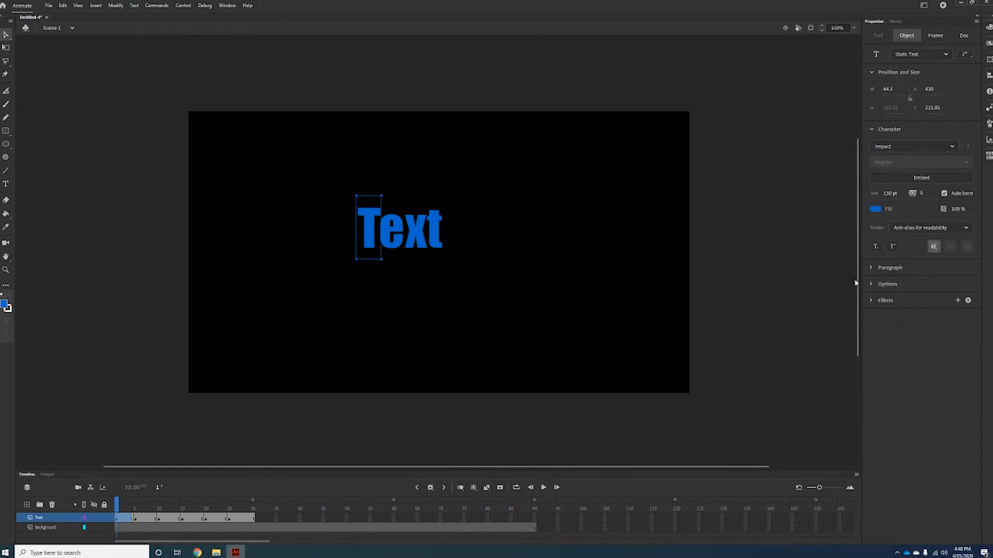